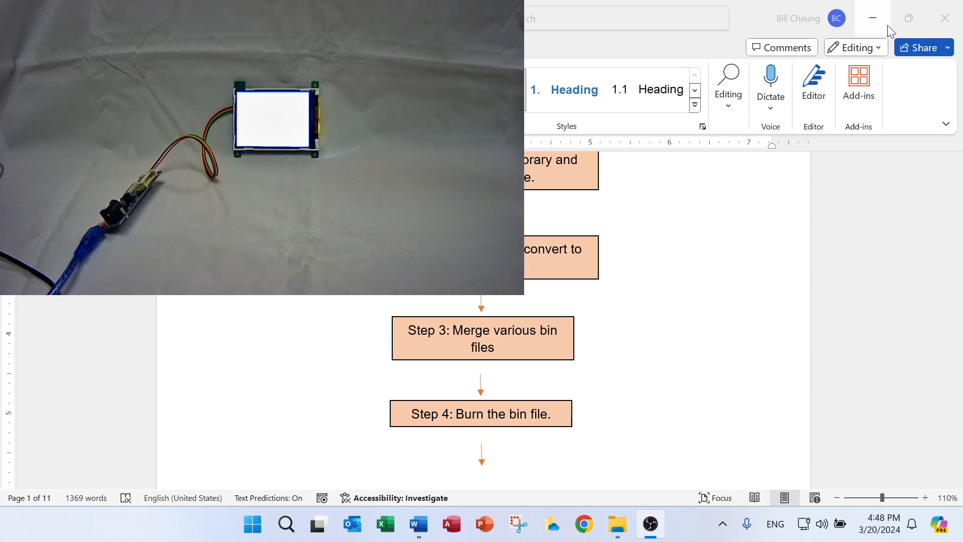
- Switch from the project guide to the file window and launch OD_Uart_Bin2Flash_HEX-E.exe from the Tools folder
click(875, 16)
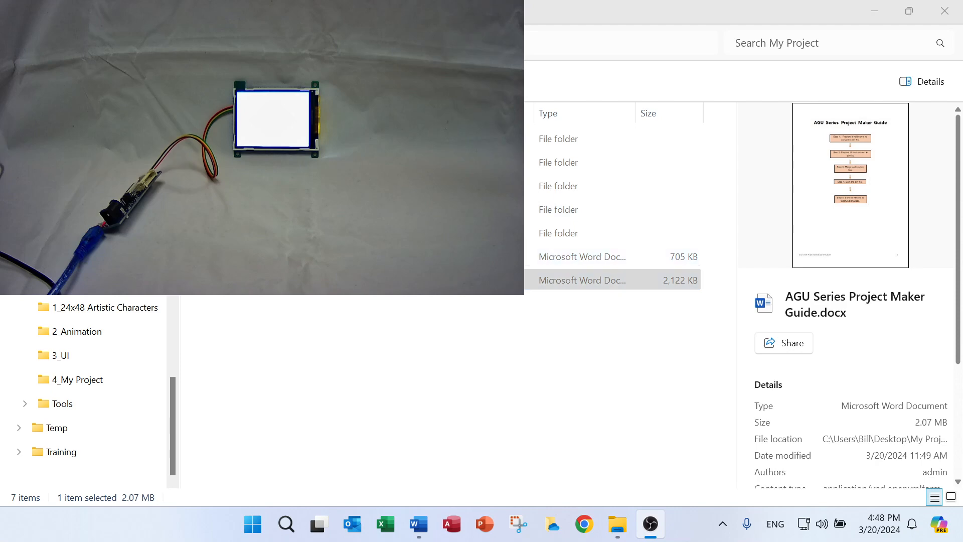
click(577, 233)
double_click(576, 233)
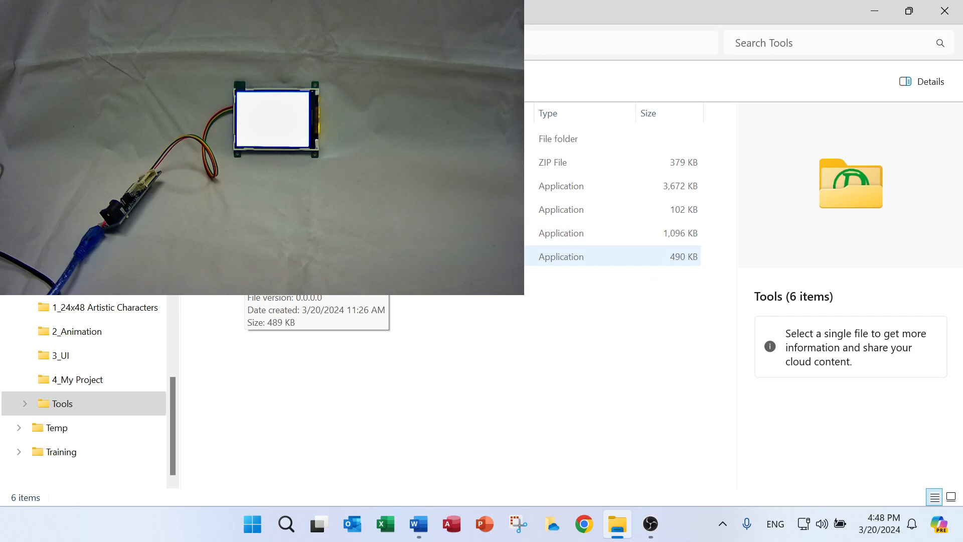
click(241, 257)
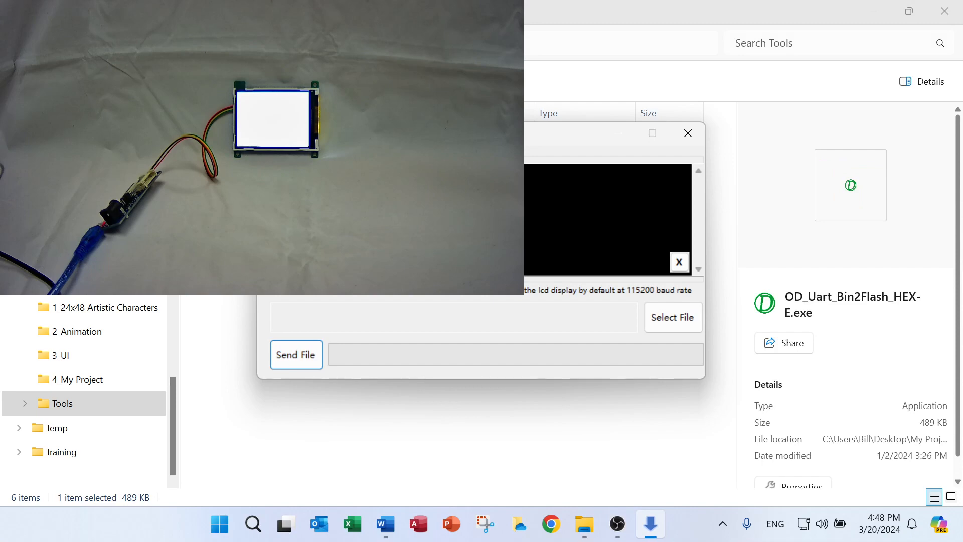
- Look up the COM number of the USB-SERIAL CH340 adapter in Device Manager, then close Device Manager
click(224, 532)
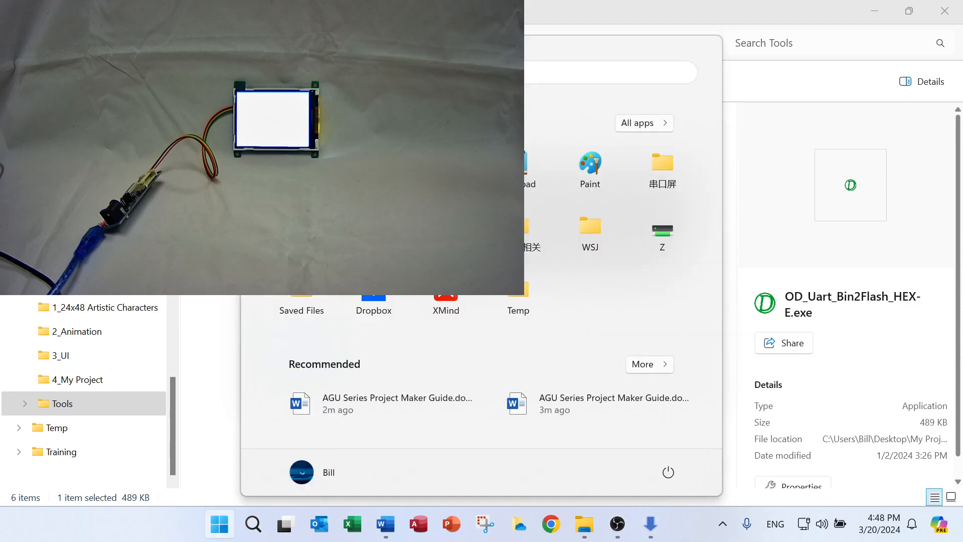
key(super+s)
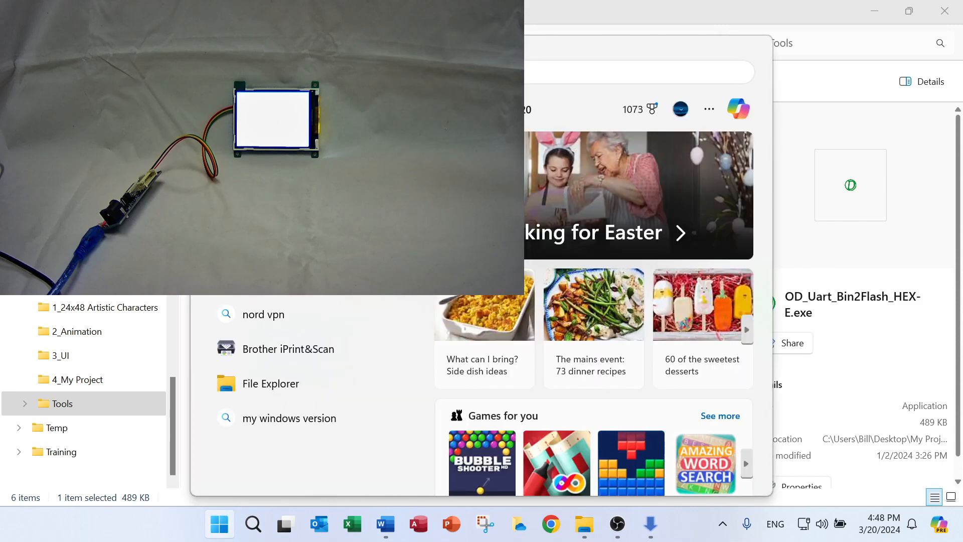
key(super+x)
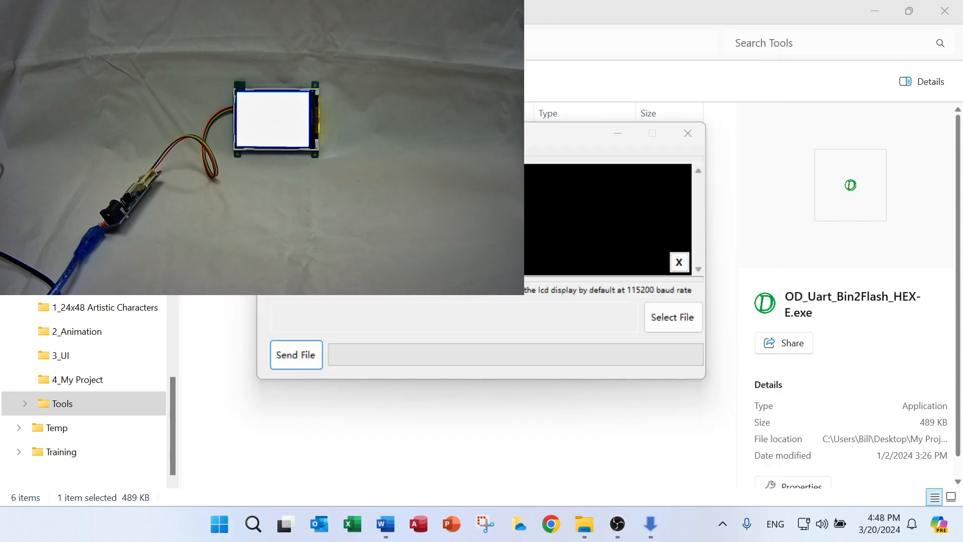
key(m)
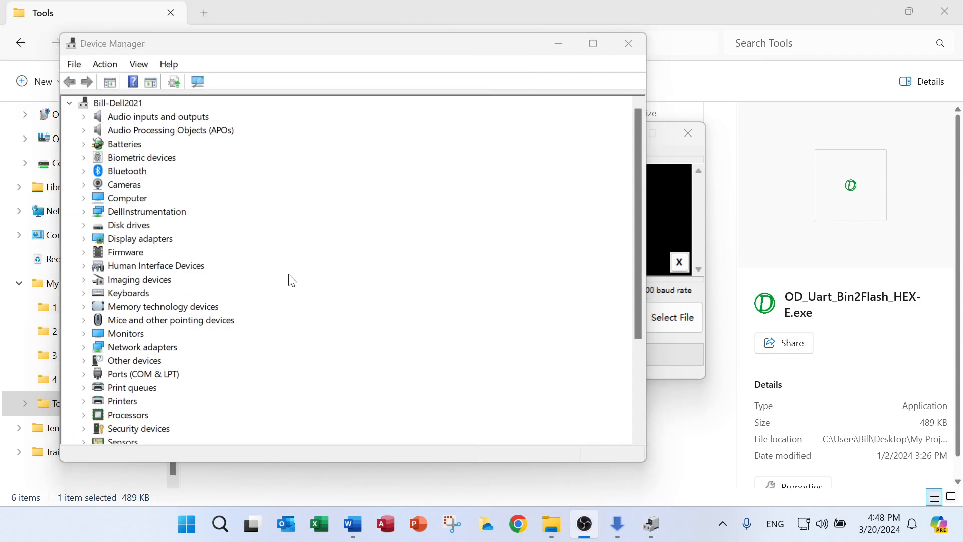
click(84, 374)
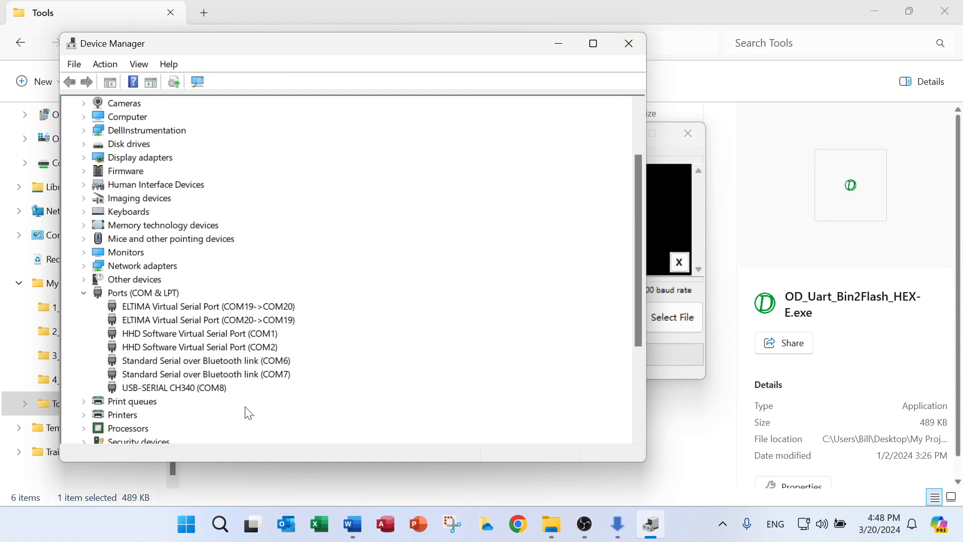
click(628, 45)
- Set the flashing tool's UART port to COM8 and its baud rate to 1500000
click(386, 173)
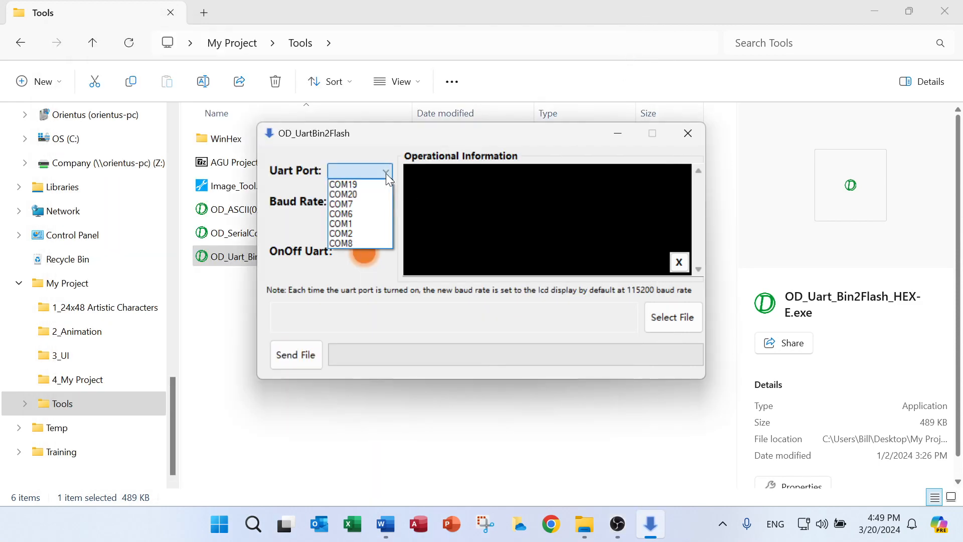
click(358, 242)
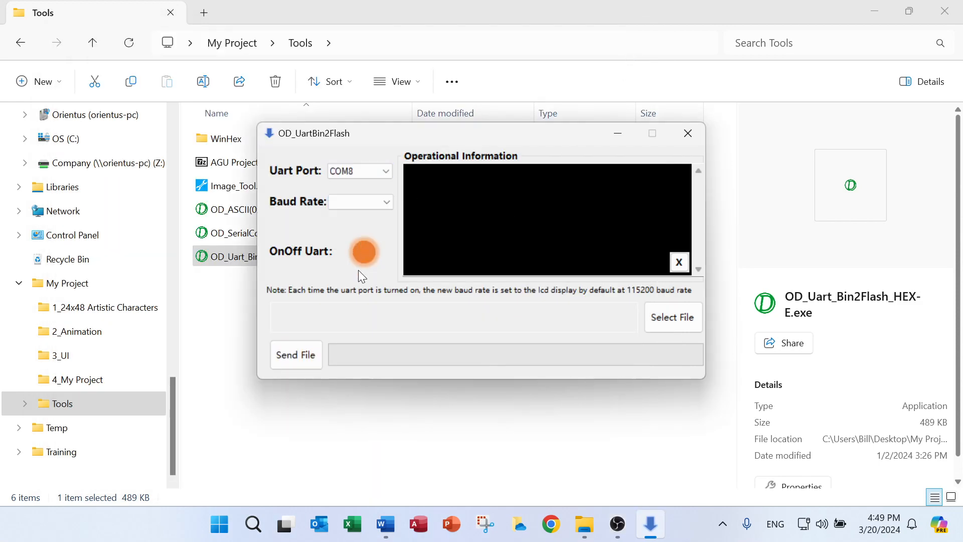
click(384, 203)
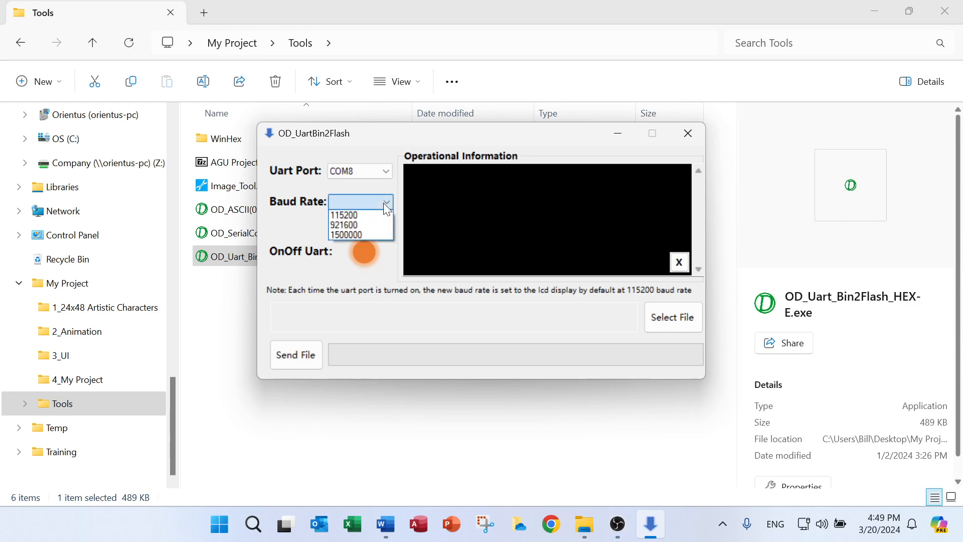
click(369, 234)
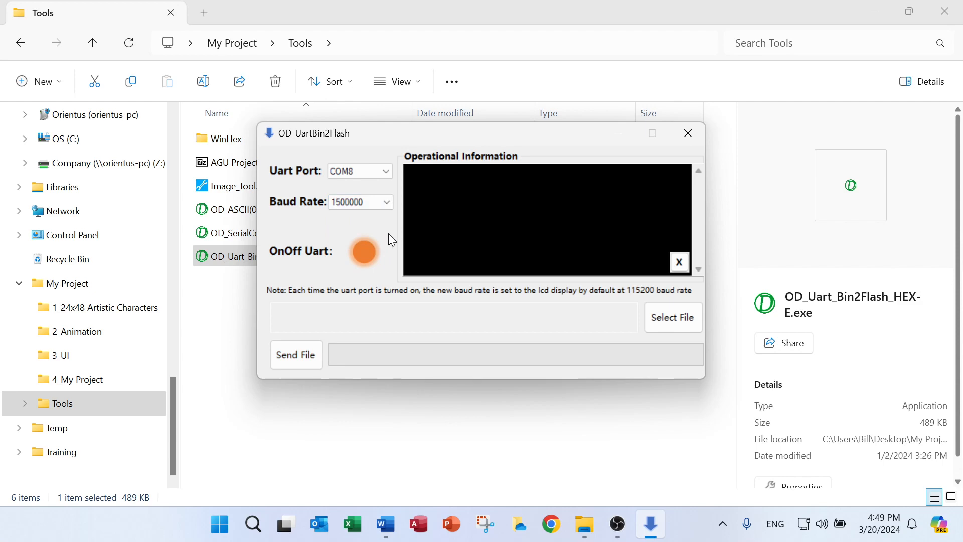
- Choose All.bin from the 4_My Project folder as the file for flashing
click(672, 315)
scroll(441, 304, down, 1)
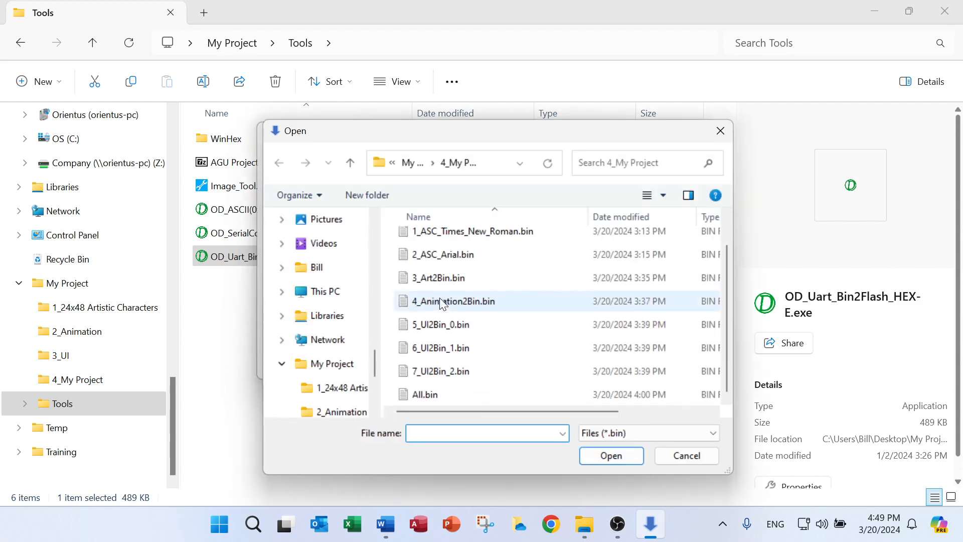
click(424, 394)
click(610, 454)
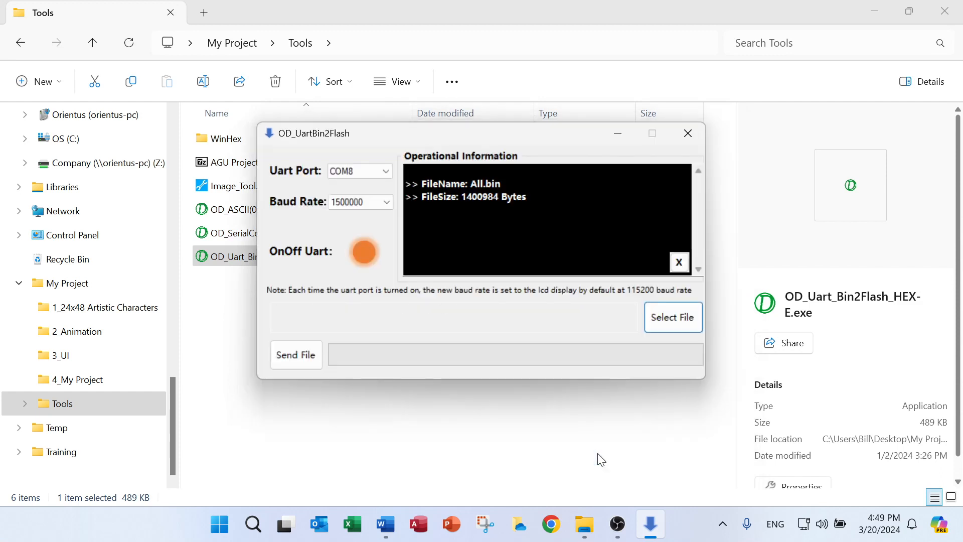
- Turn on the UART connection, send All.bin to the display's flash, and close the flashing tool once programming ends
click(361, 253)
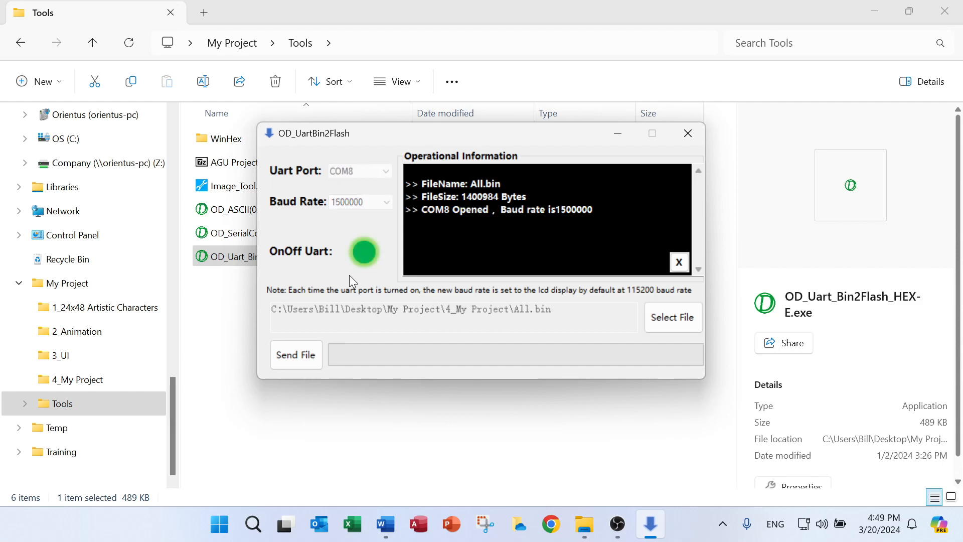
click(304, 359)
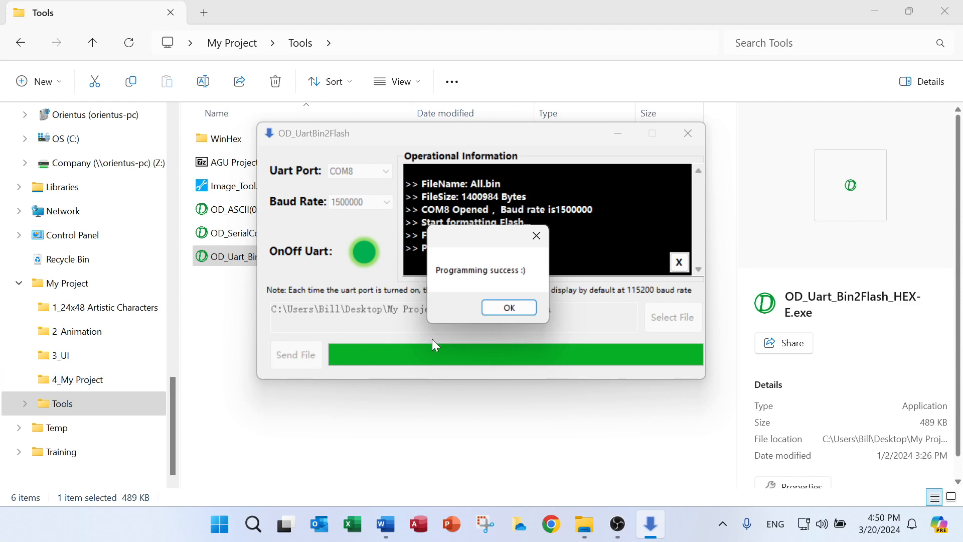
click(509, 308)
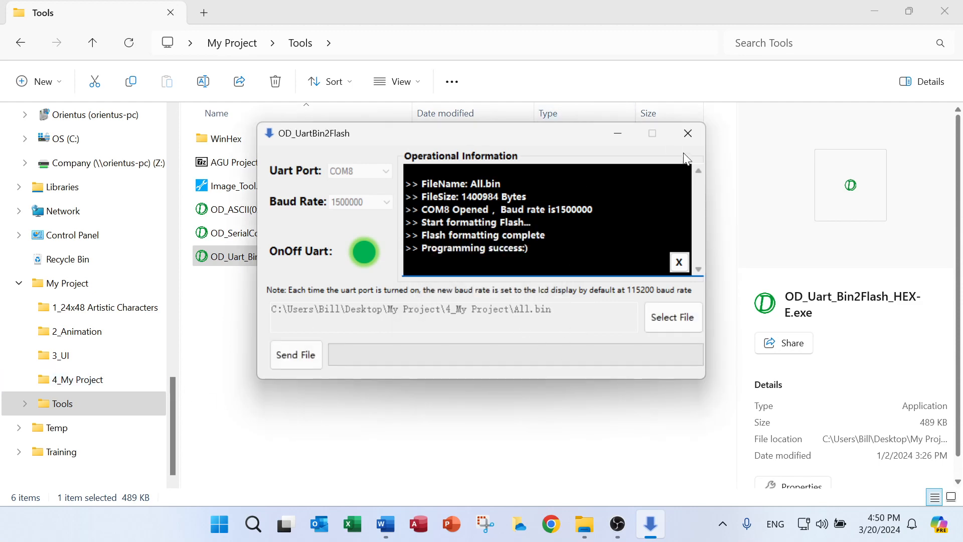
mouse_move(584, 524)
click(688, 133)
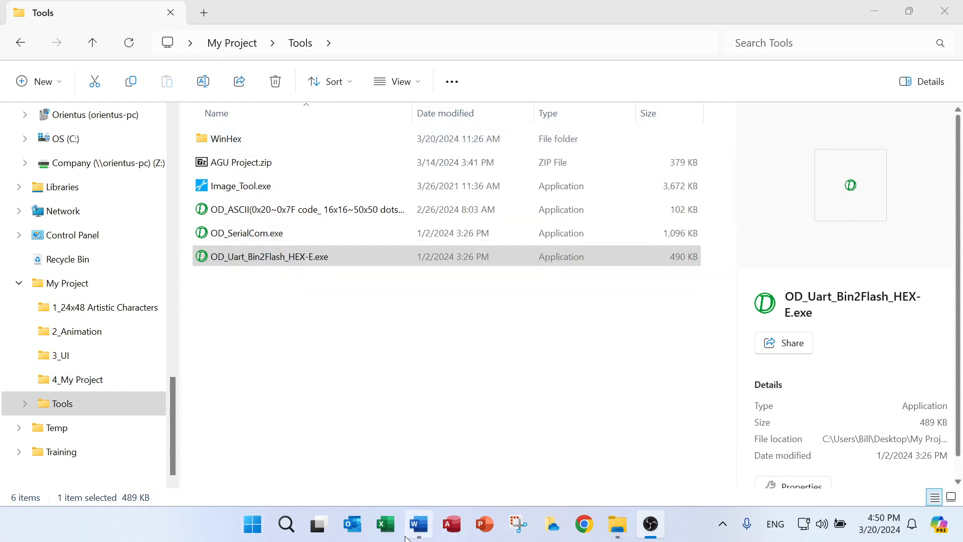
- Check the step after burning in the project guide, and open AGU Series Display User Manual V4.0.docx from the My Project folder
click(422, 481)
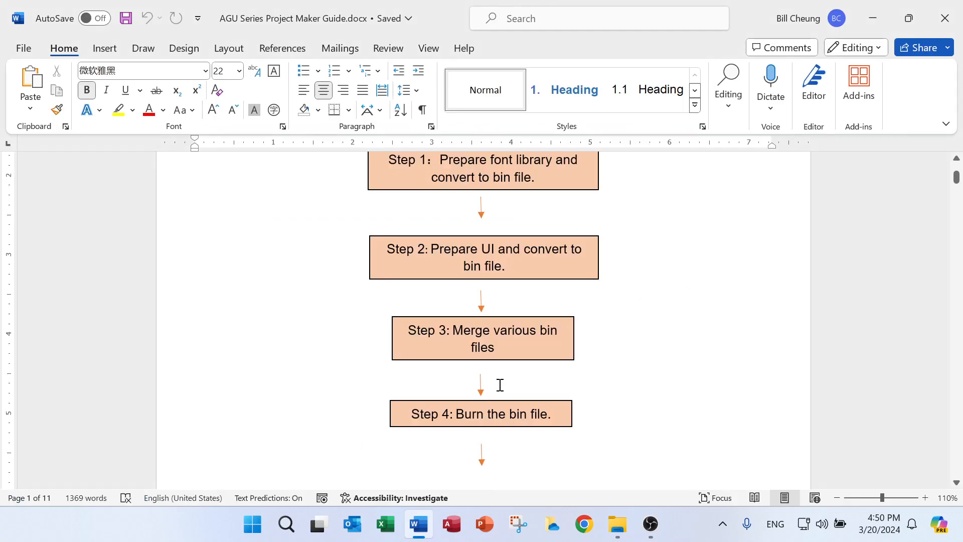
scroll(500, 385, down, 3)
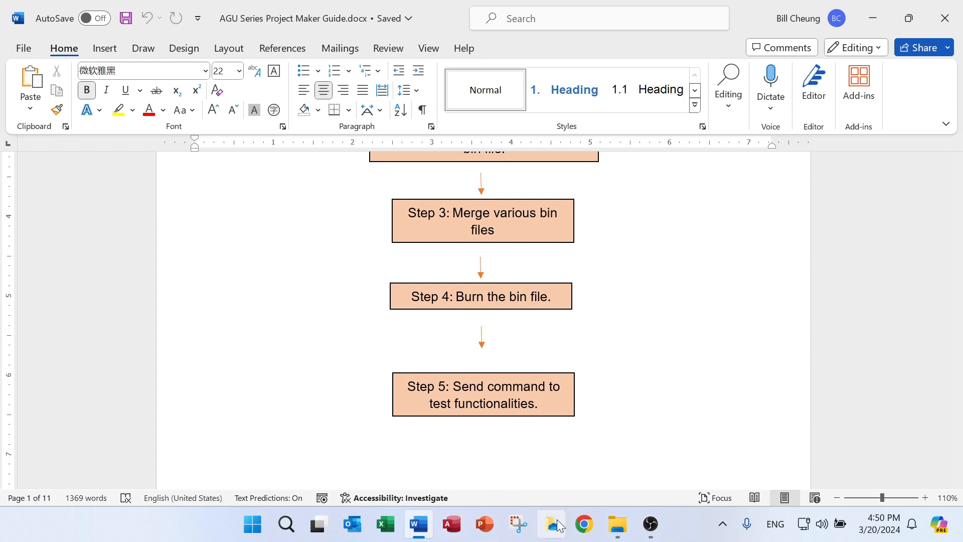
click(618, 523)
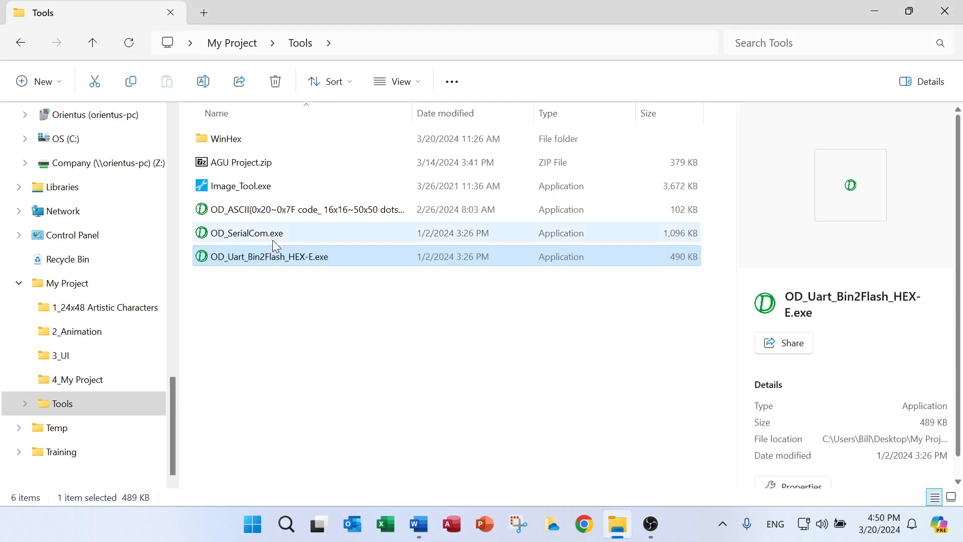
click(221, 44)
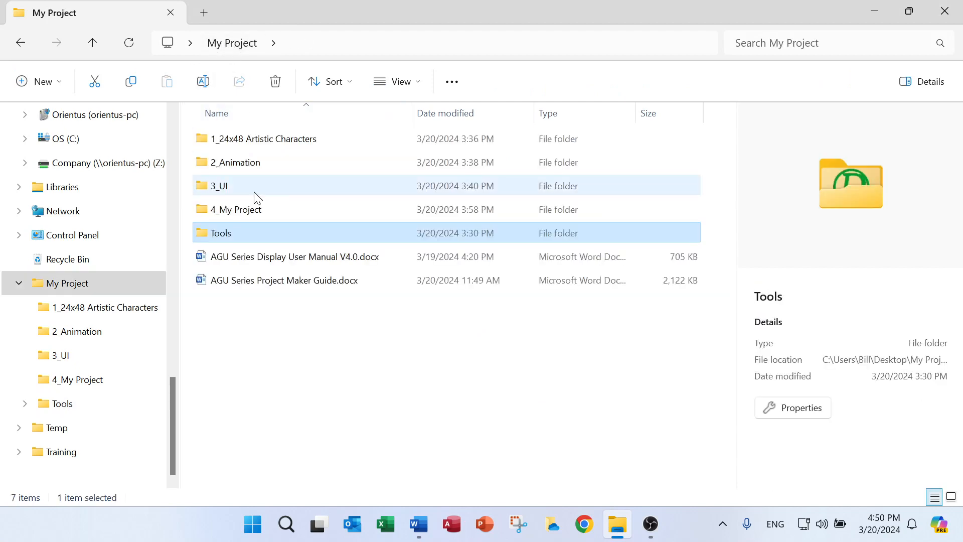
double_click(281, 257)
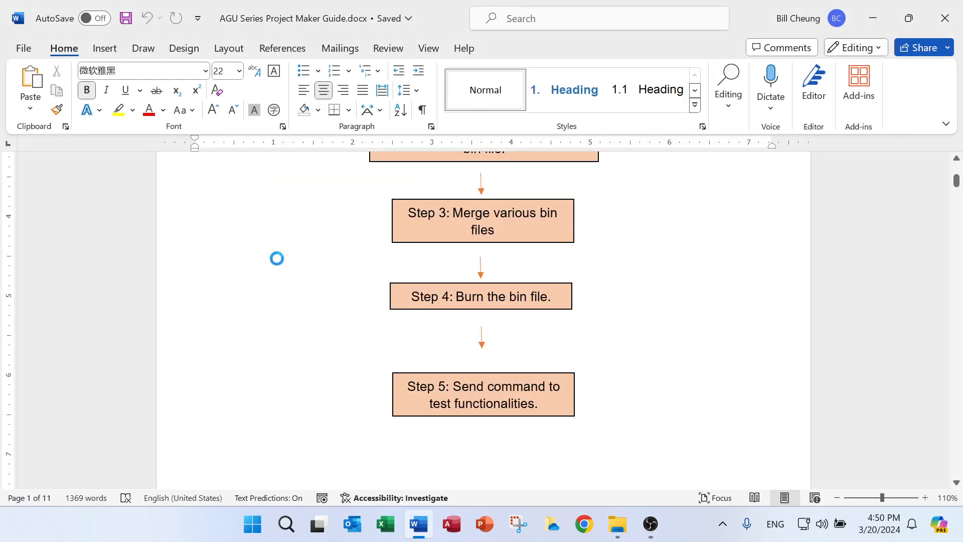
- Copy the "Set All Display in Red" command 5AA5 83 F800 5BB5 from the user manual's command examples
scroll(352, 295, down, 15)
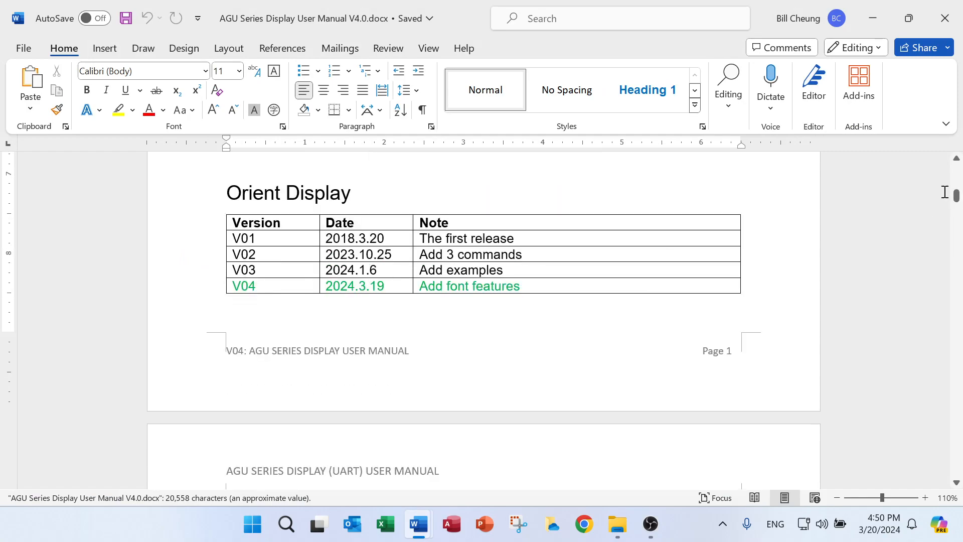
drag(956, 197, 957, 360)
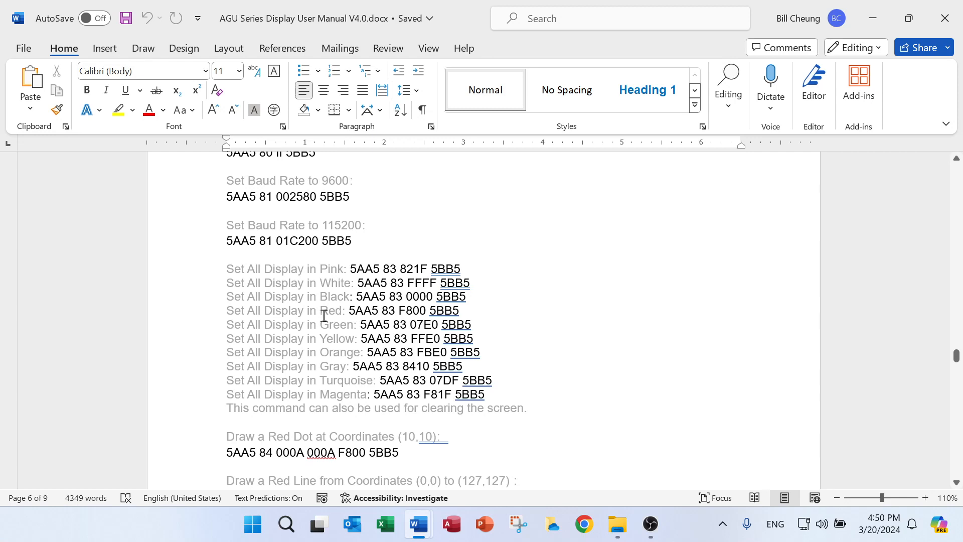
drag(350, 310, 459, 311)
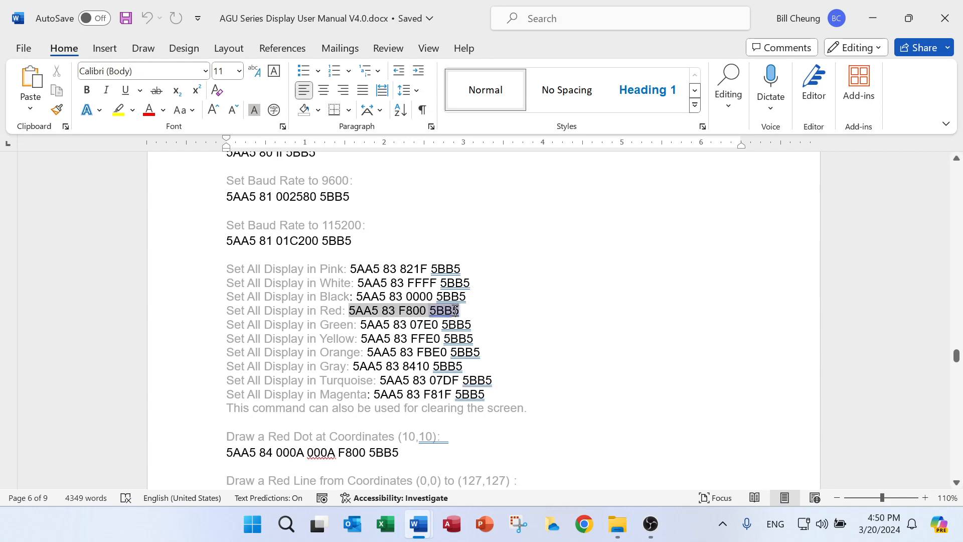
right_click(419, 312)
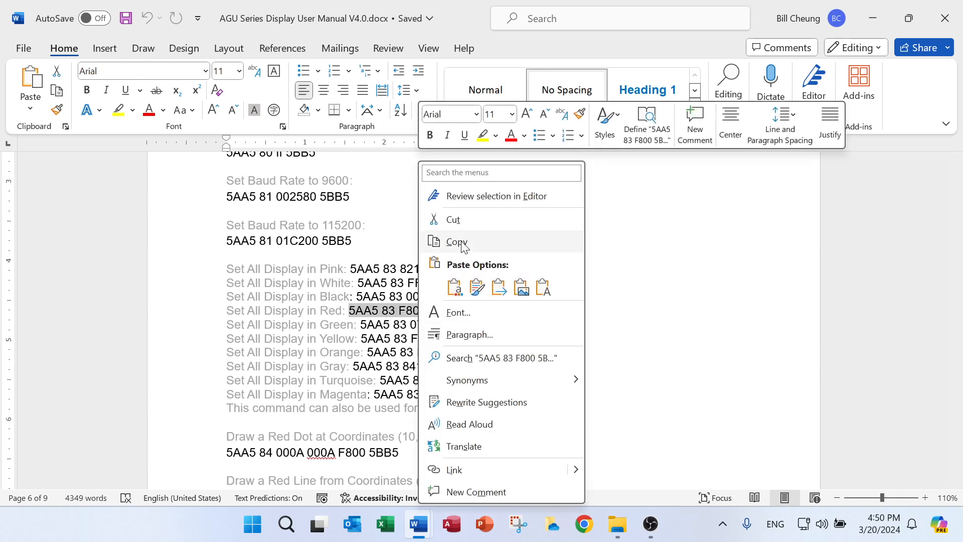
click(457, 241)
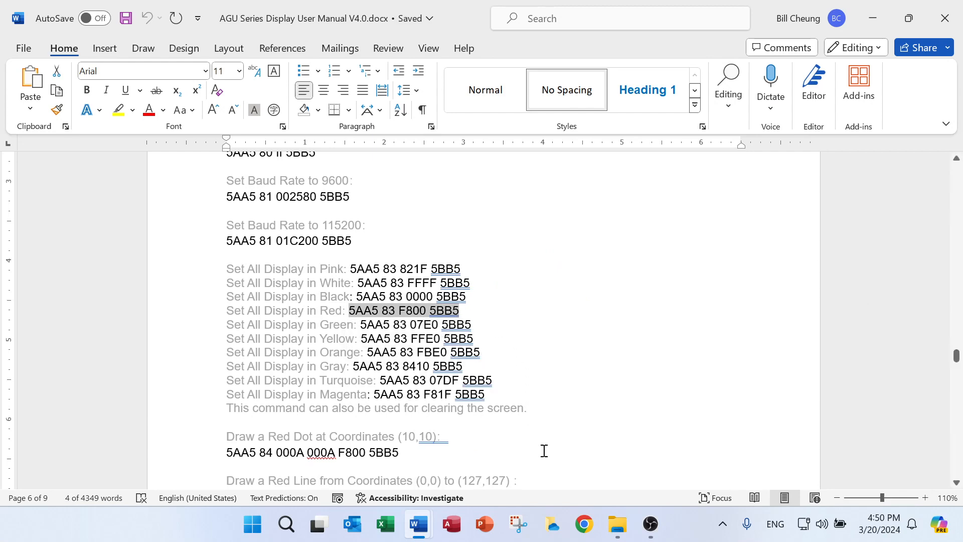
- Return to the project files and launch OD_SerialCom.exe from the Tools folder
click(617, 524)
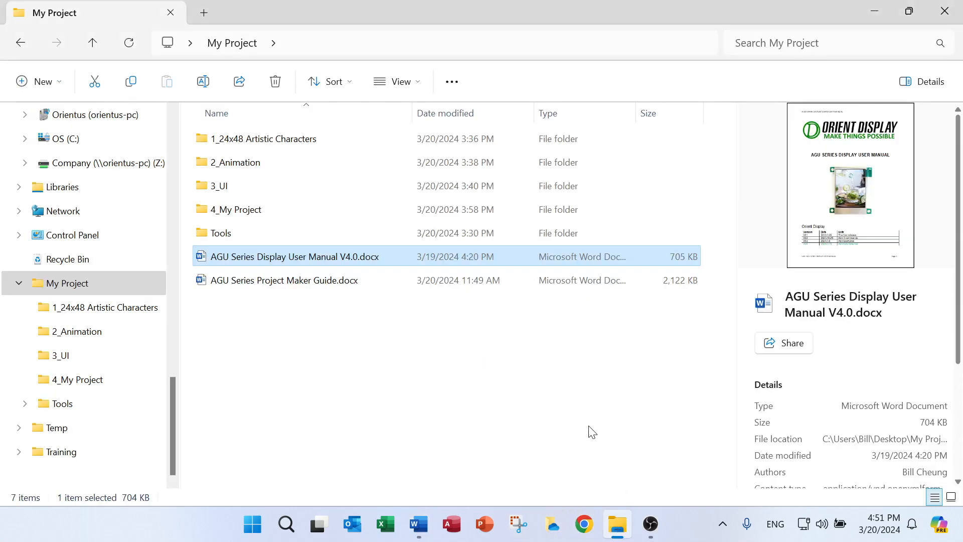
double_click(244, 232)
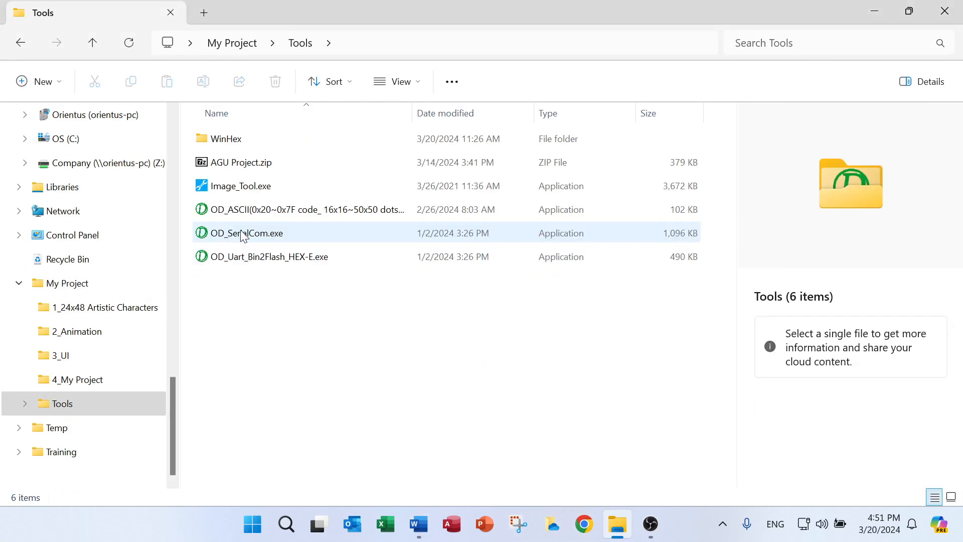
double_click(260, 237)
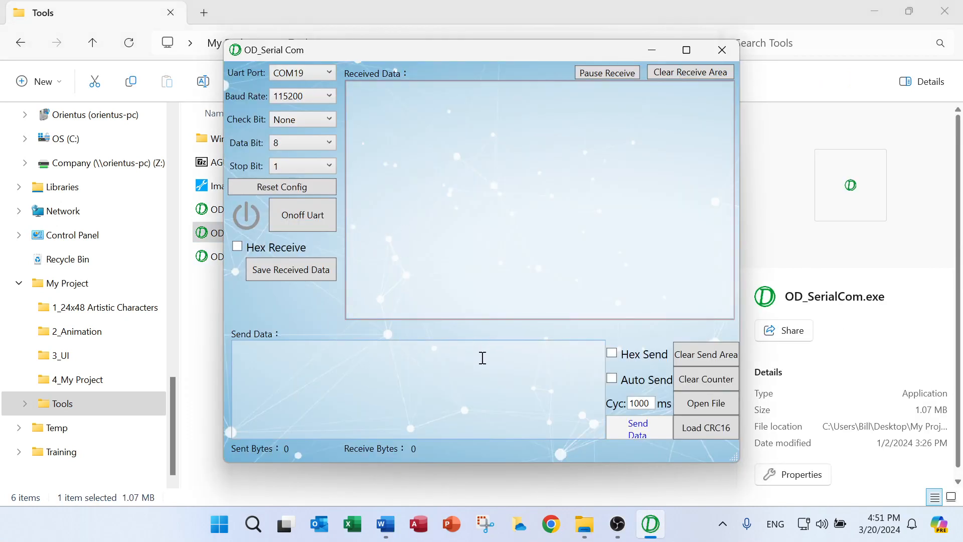
- Set the serial tool's UART port to COM8, open the port, and enable Hex Send
click(315, 73)
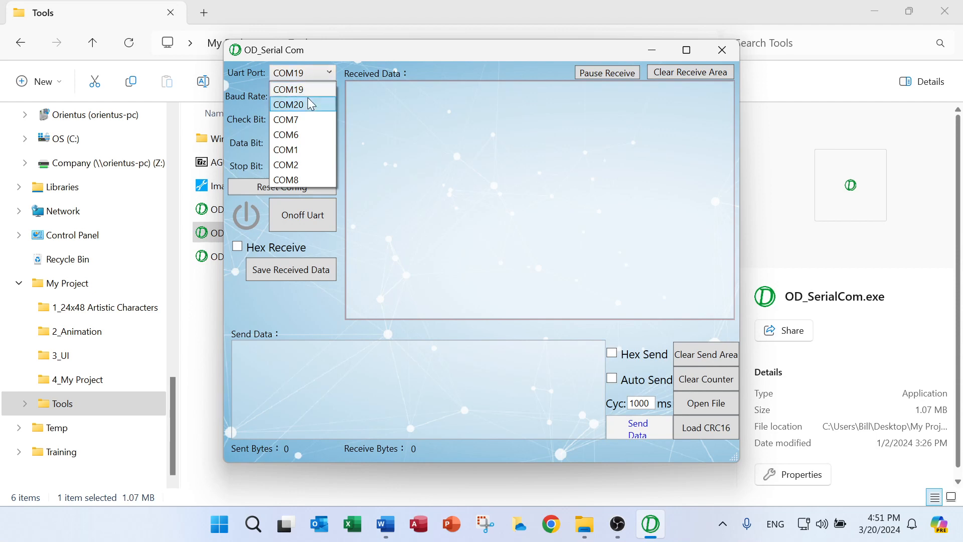
click(288, 176)
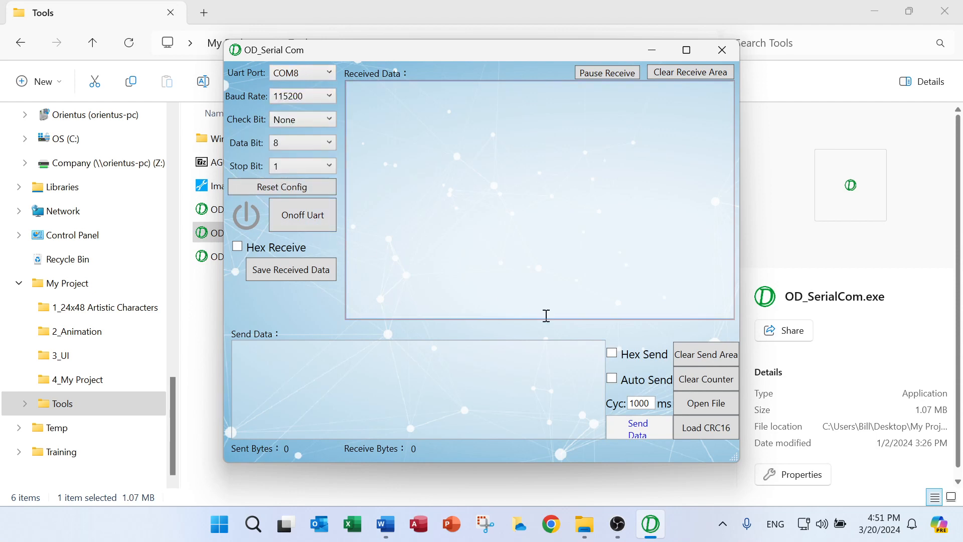
click(285, 219)
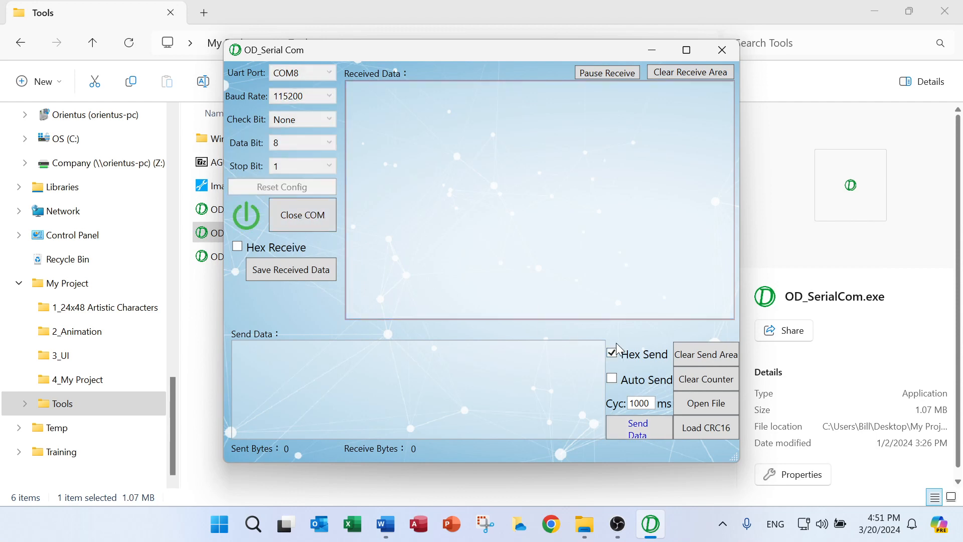
- Paste the copied command 5AA5 83 F800 5BB5 into the send data area and send it to turn the display red
click(296, 354)
right_click(295, 354)
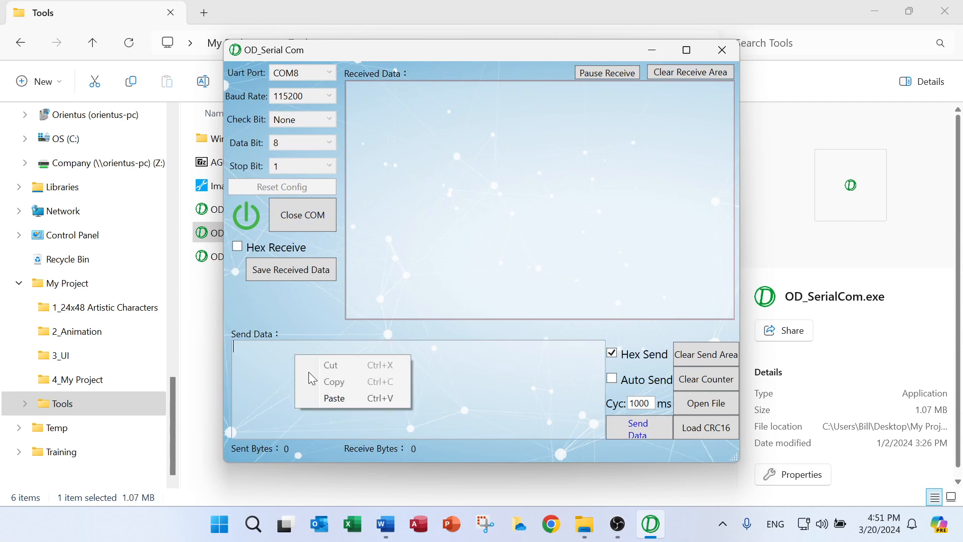
click(337, 397)
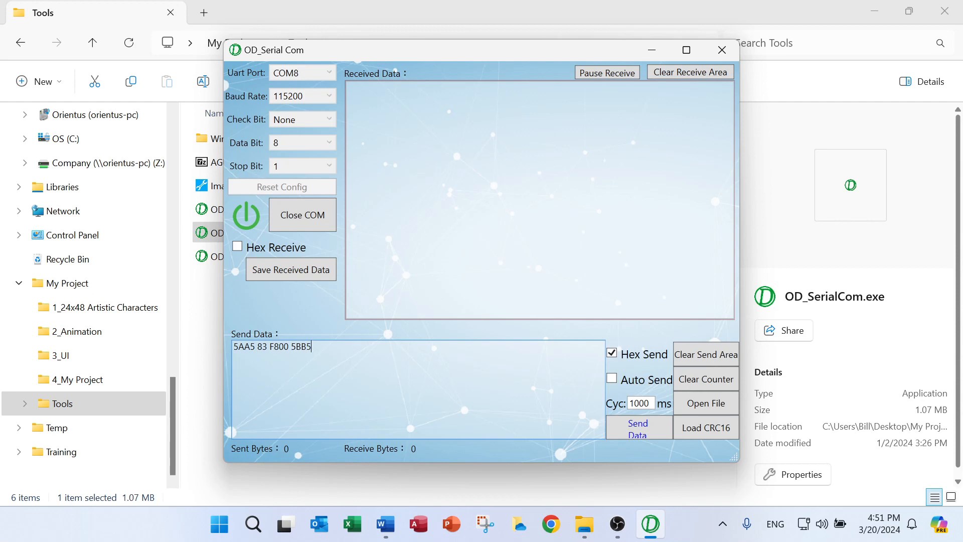
key(alt+Tab)
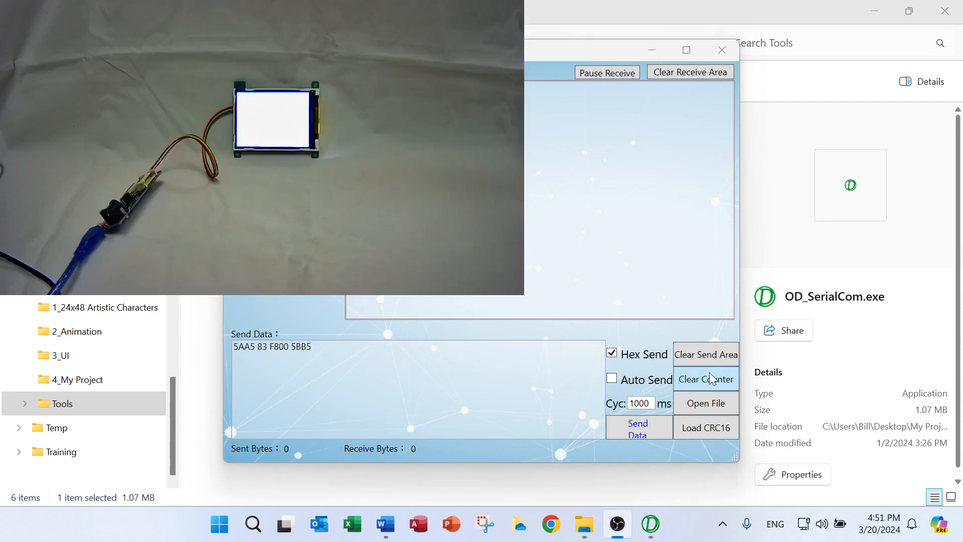
click(642, 430)
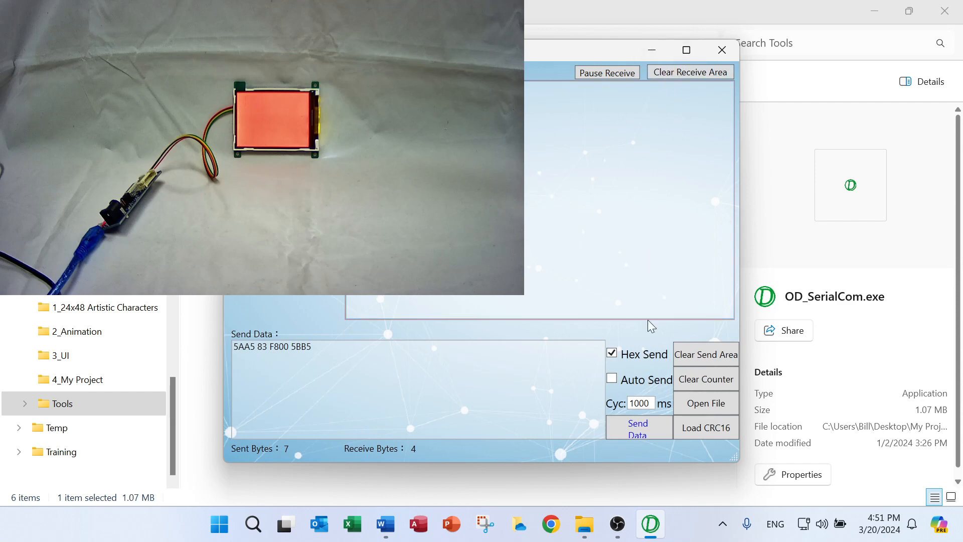
- Switch to the AGU display user manual in Word and copy the "Set All Display in White" command 5AA5 83 FFFF 5BB5
mouse_move(623, 535)
mouse_move(391, 528)
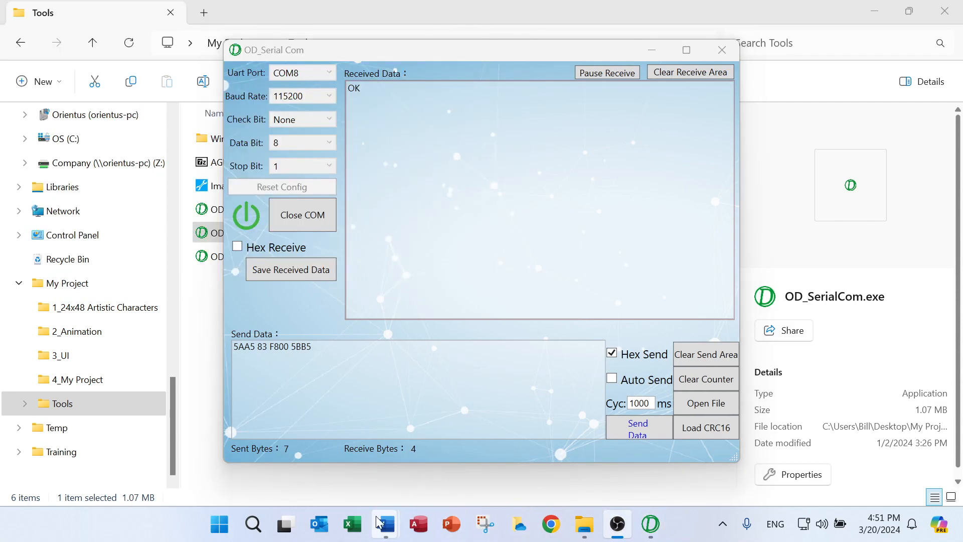
click(436, 458)
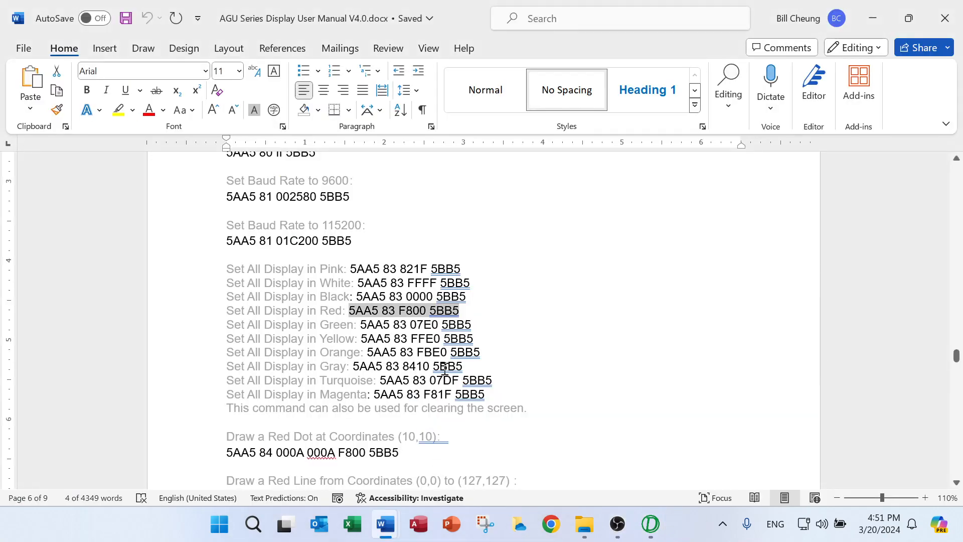
scroll(448, 362, down, 3)
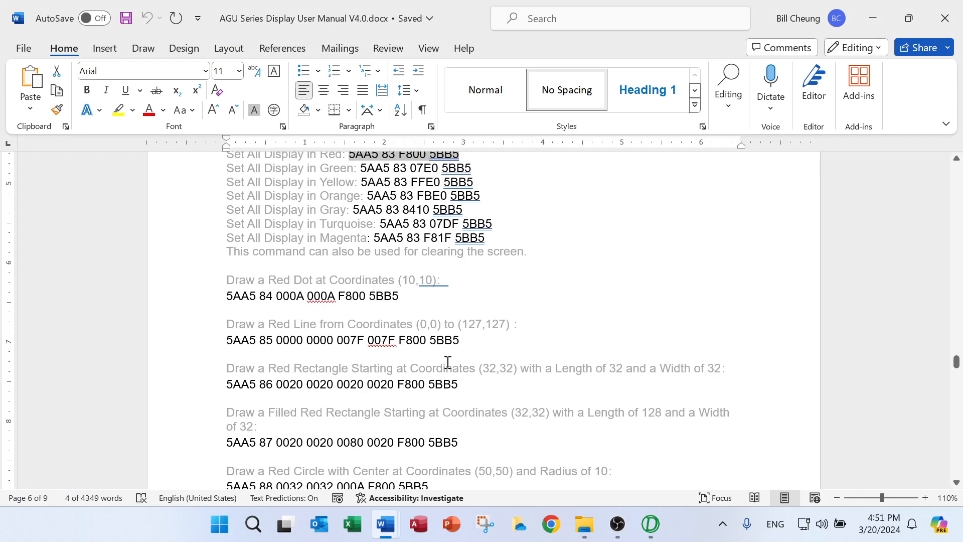
scroll(448, 362, up, 2)
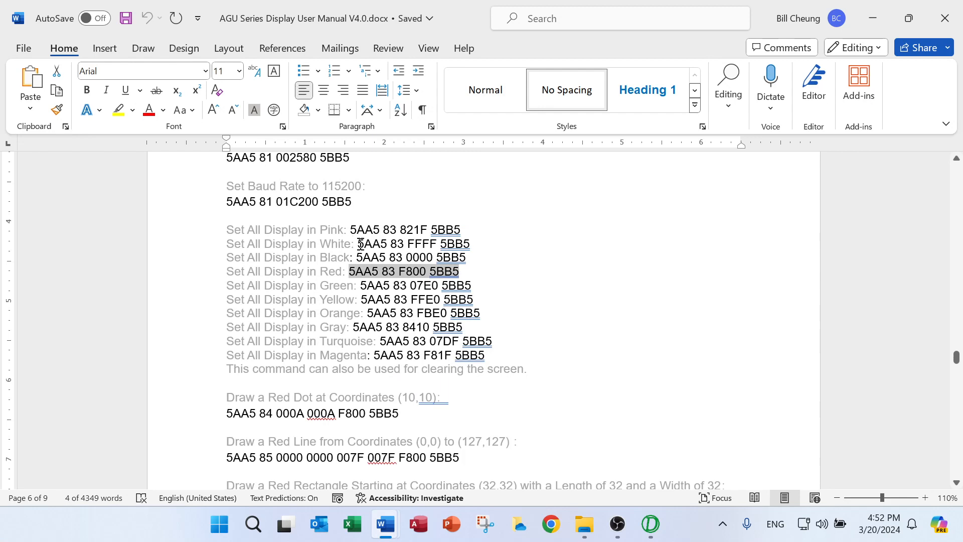
drag(361, 244, 470, 245)
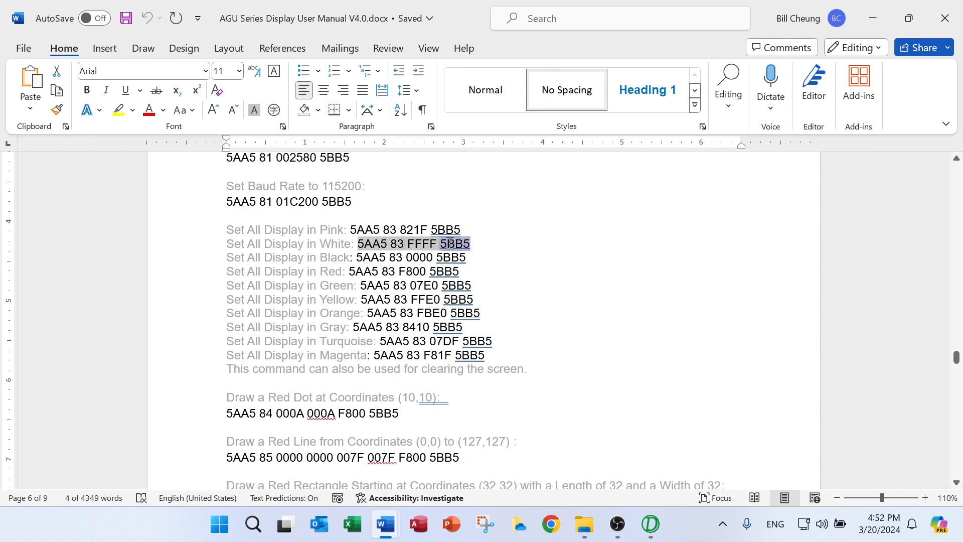
right_click(452, 246)
click(482, 243)
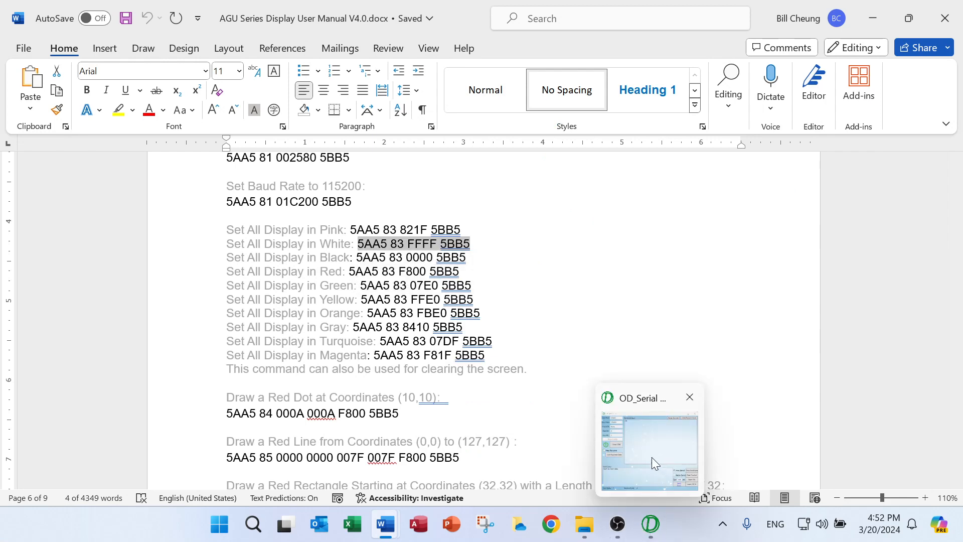
- In OD_Serial Com, replace the send data with the copied command 5AA5 83 FFFF 5BB5 and send it to the display
click(651, 457)
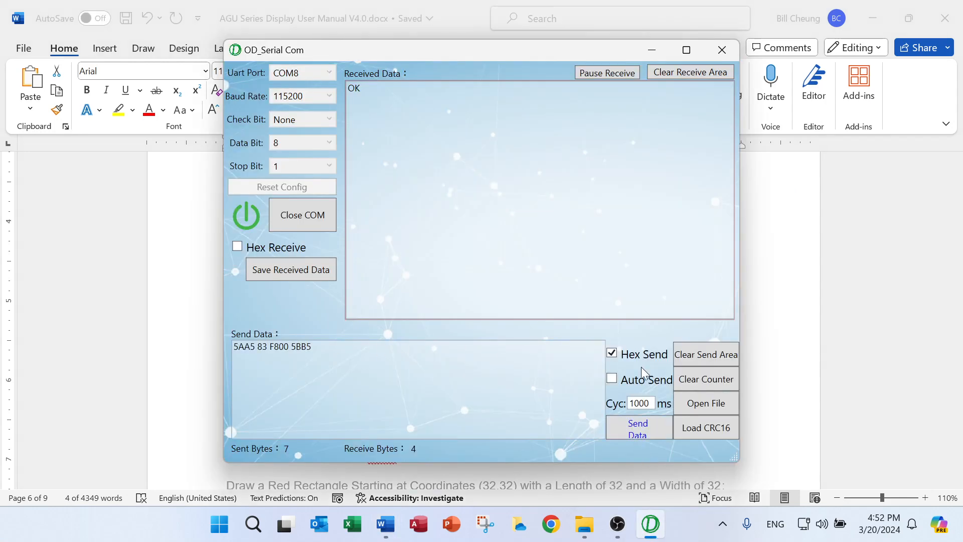
click(705, 355)
right_click(264, 353)
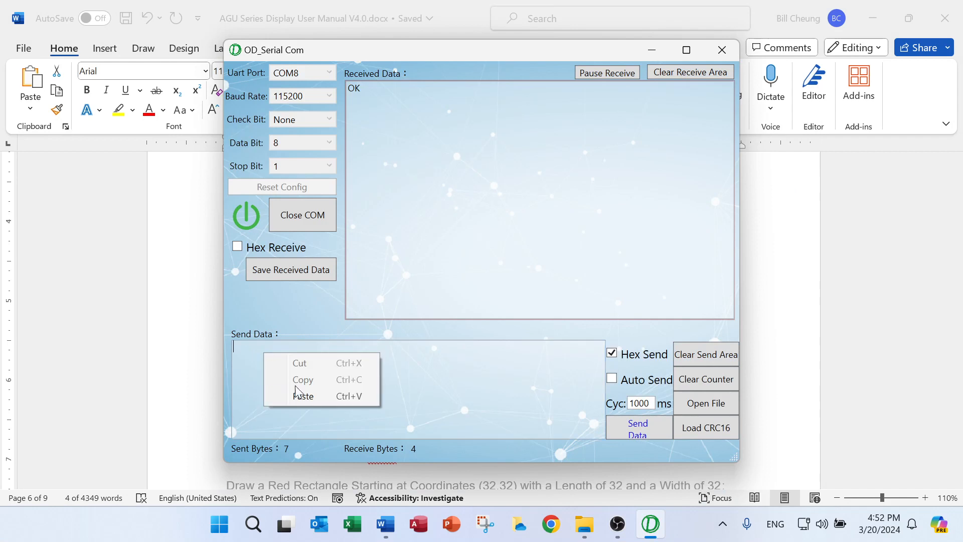
click(303, 395)
click(642, 431)
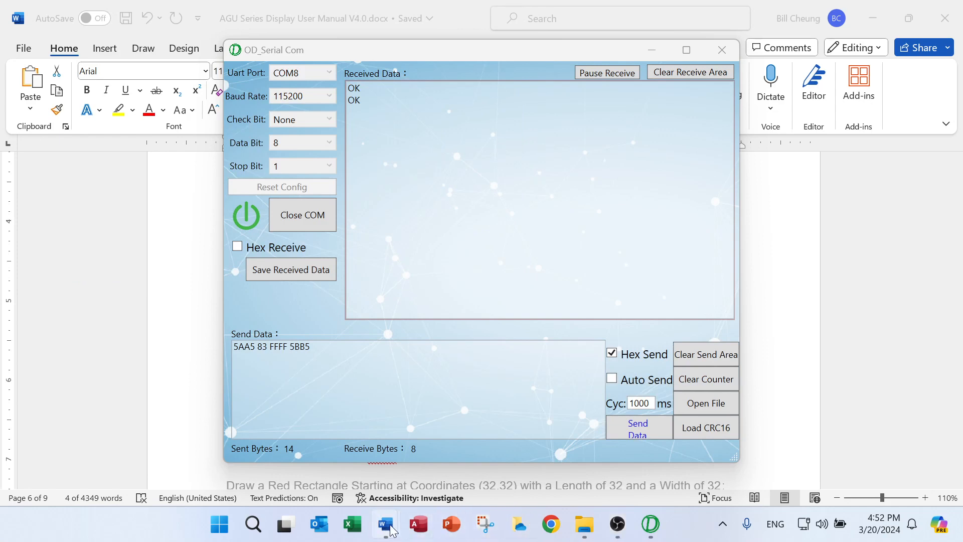
mouse_move(385, 525)
click(460, 454)
scroll(467, 389, down, 4)
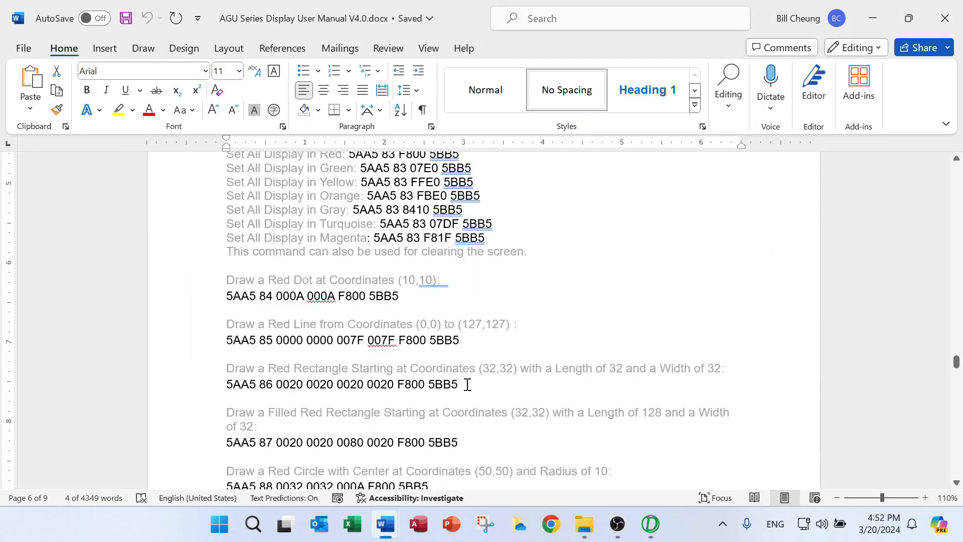
scroll(467, 384, down, 1)
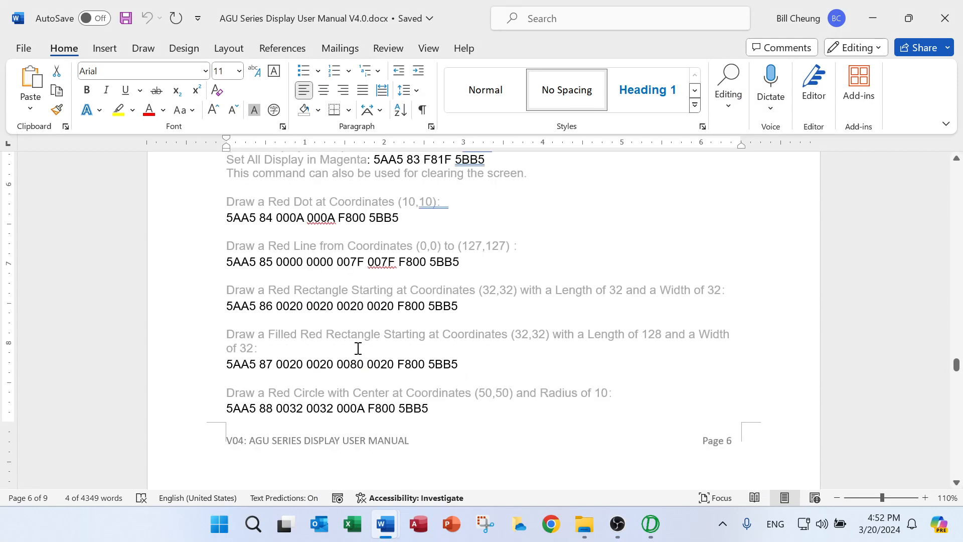
scroll(382, 369, down, 2)
scroll(385, 372, down, 4)
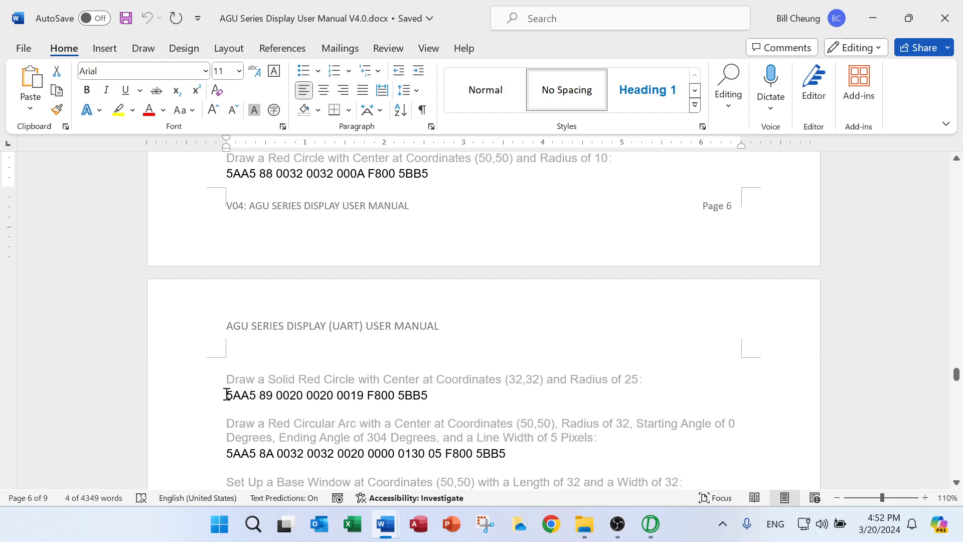
drag(226, 395, 422, 397)
right_click(396, 399)
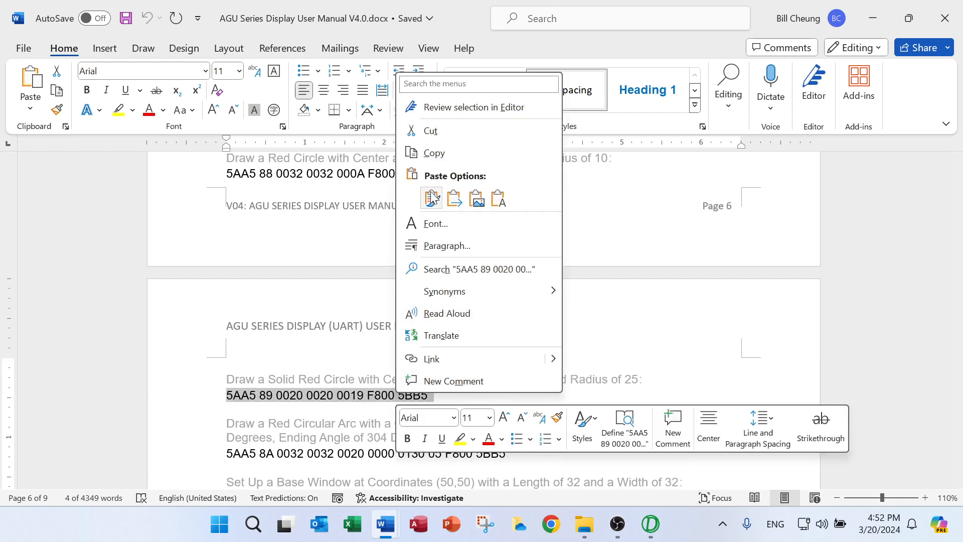
click(435, 152)
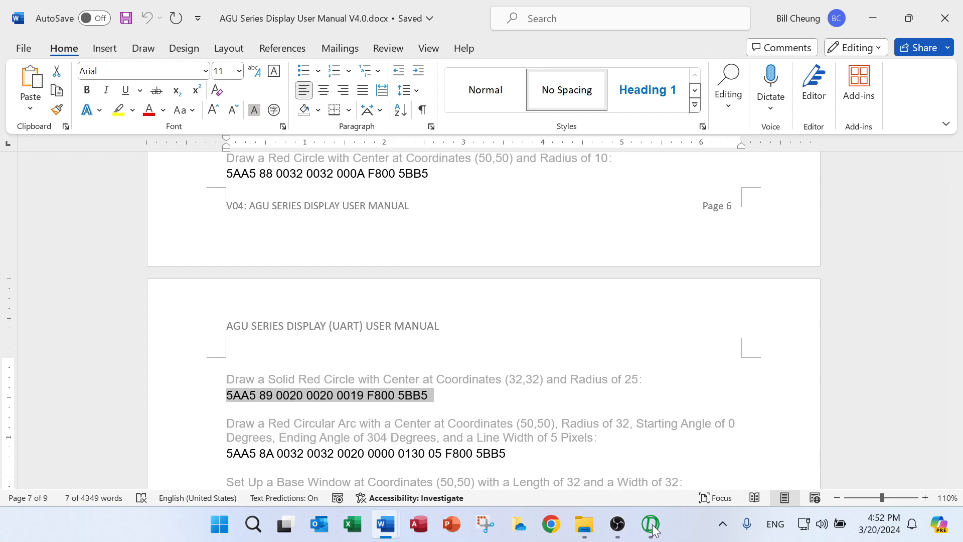
mouse_move(657, 526)
click(658, 469)
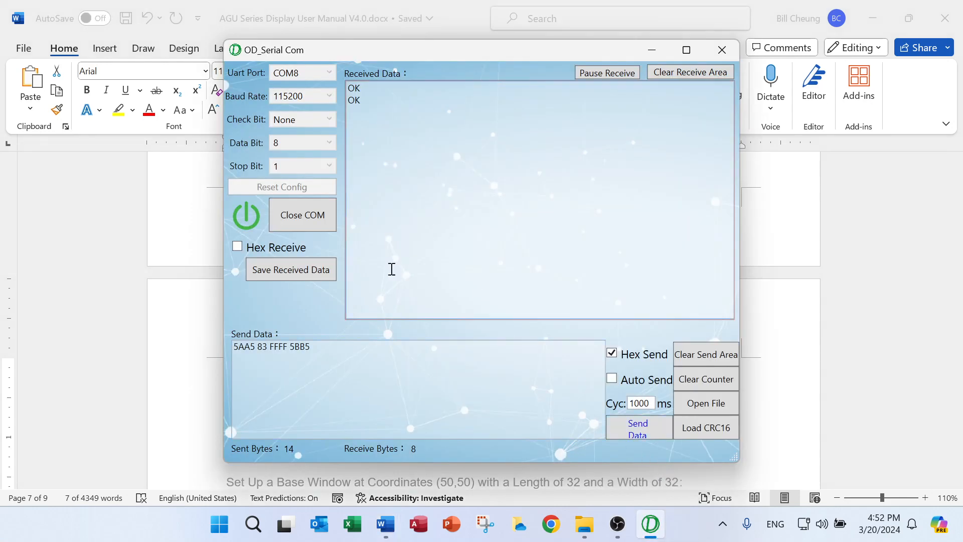
click(704, 359)
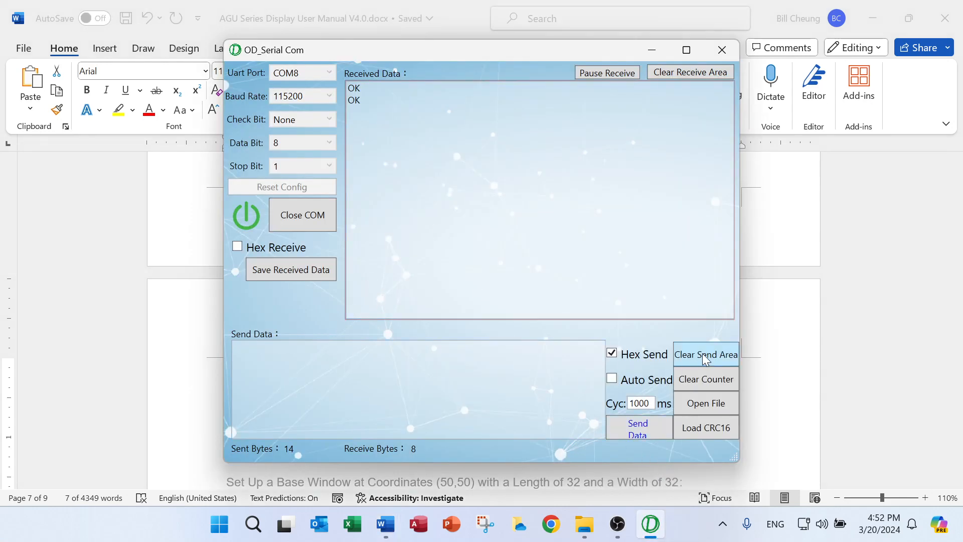
right_click(296, 362)
click(335, 405)
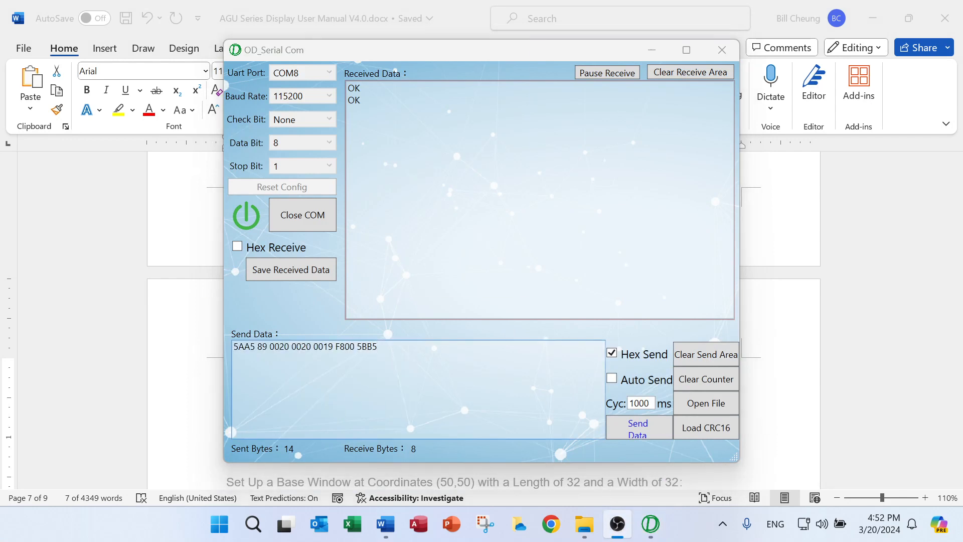
click(643, 438)
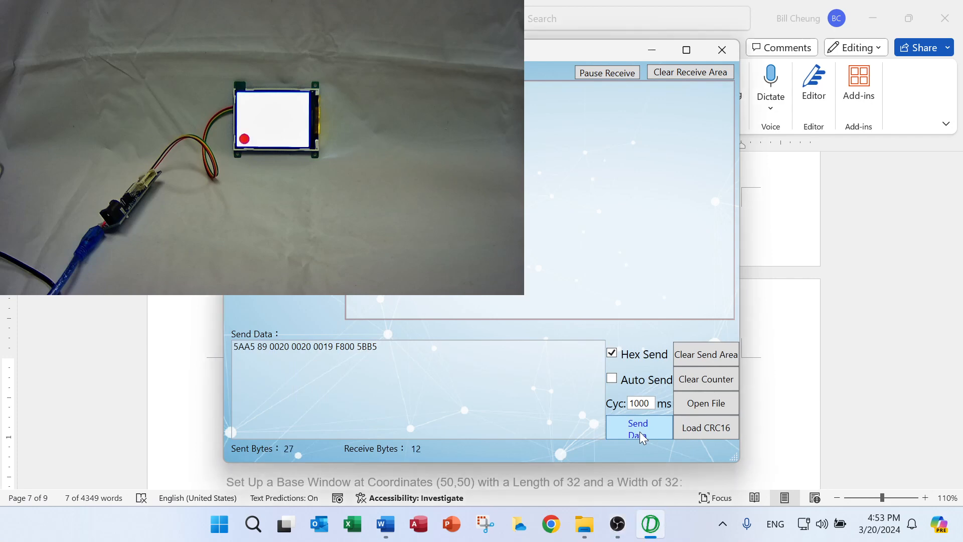